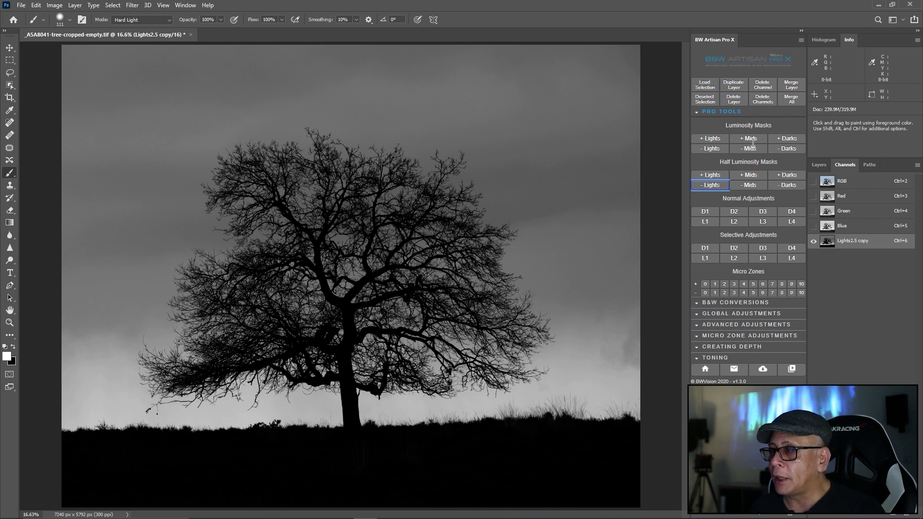
- Load the Lights2.5 copy channel as a new selection using BW Artisan's Load Selection
left_click(709, 89)
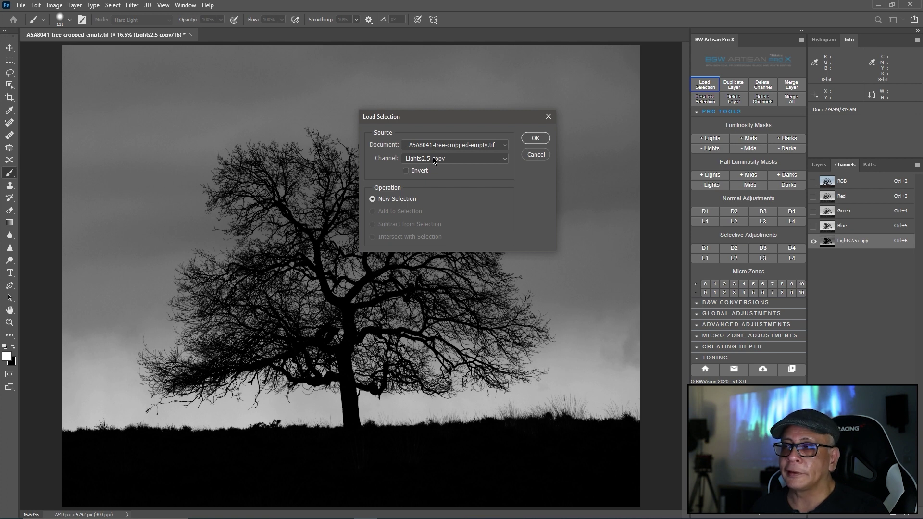
left_click(535, 138)
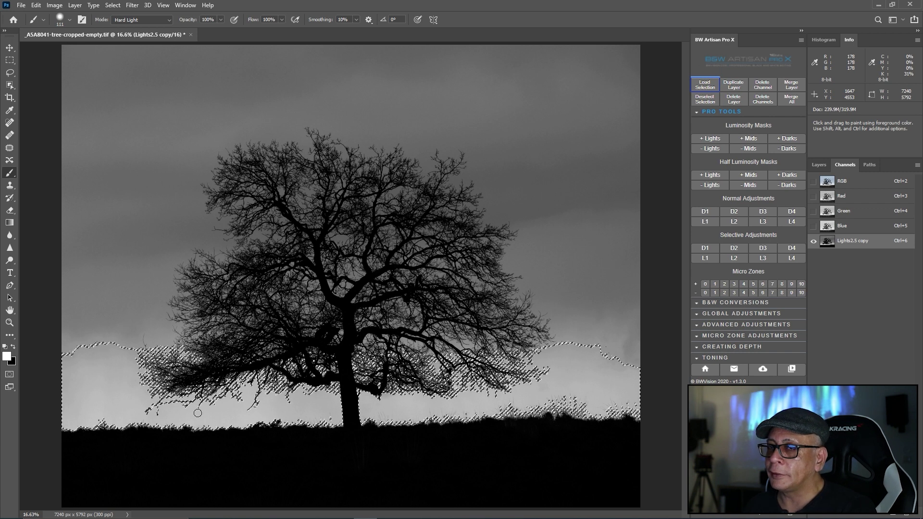
- Apply Selective Adjustments L4 five times to push the sky near white, then deselect
left_click(791, 259)
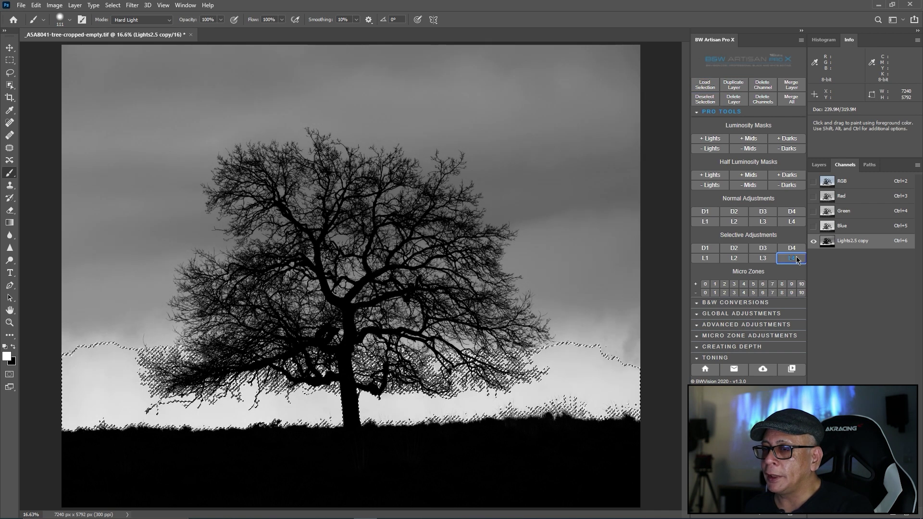
left_click(801, 262)
left_click(799, 260)
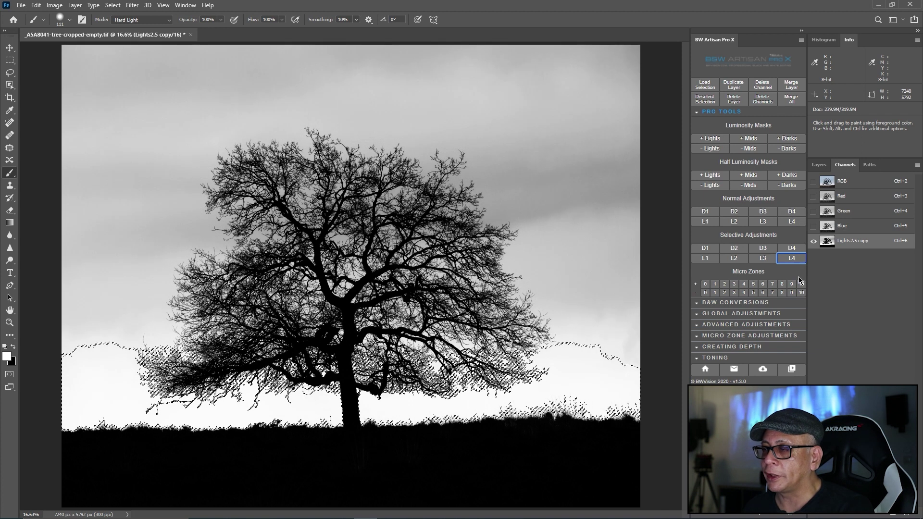
left_click(795, 262)
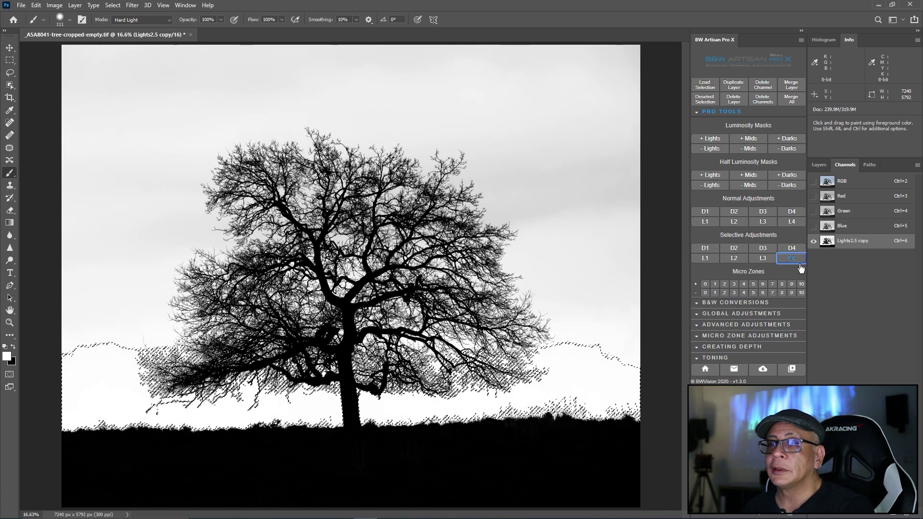
left_click(800, 262)
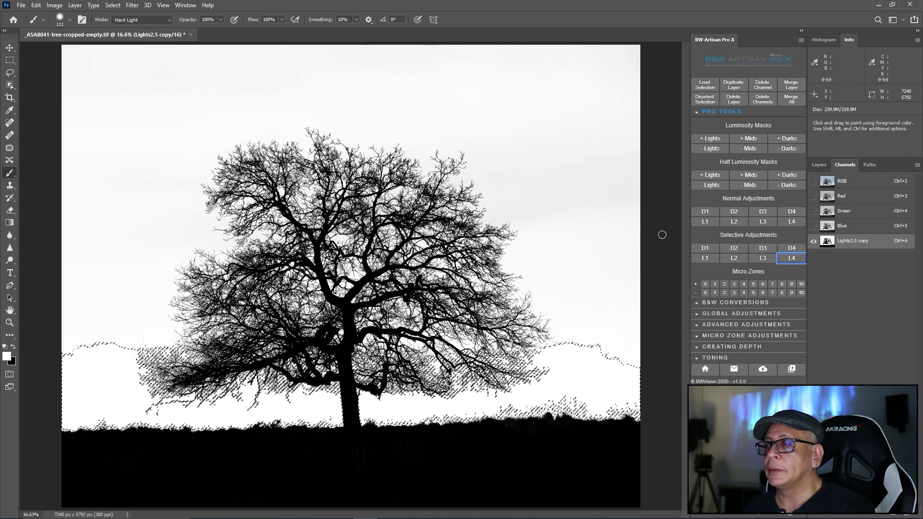
left_click(707, 101)
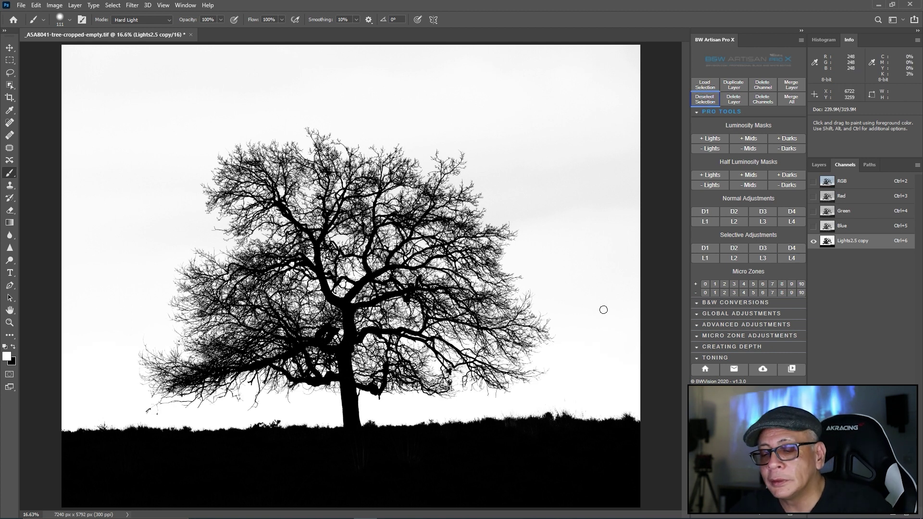
- Zoom to 200% to inspect the tree's branch detail in the mask
key("ctrl+plus")
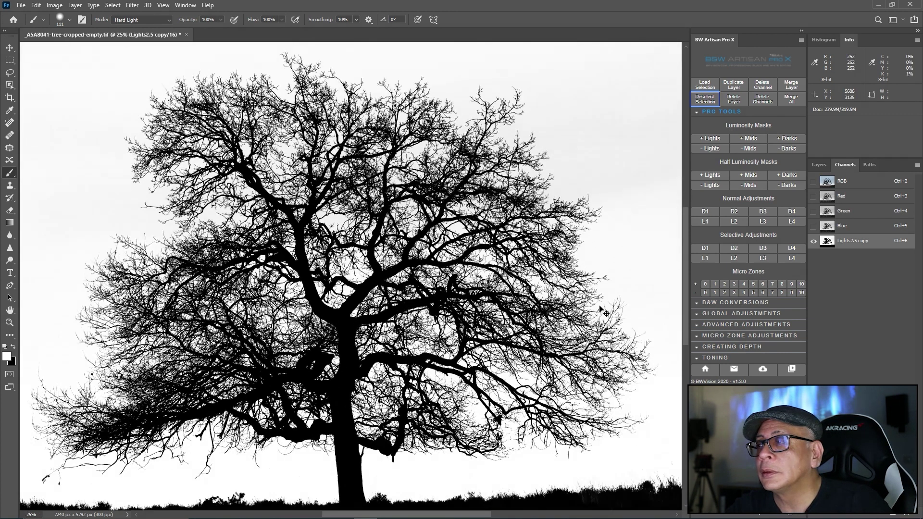
key("ctrl+plus")
key("ctrl+plus")
key("ctrl+plus")
key("ctrl+plus")
key("ctrl+plus")
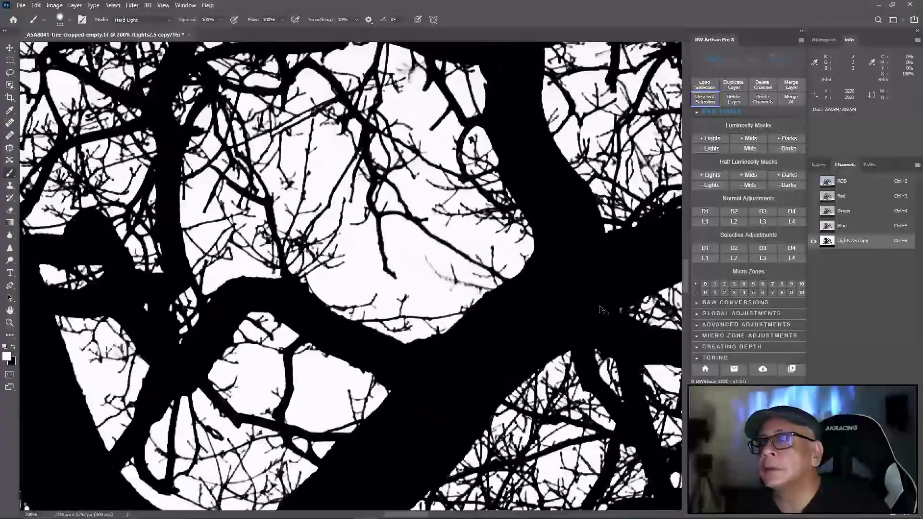
scroll(351, 276, "down", 5)
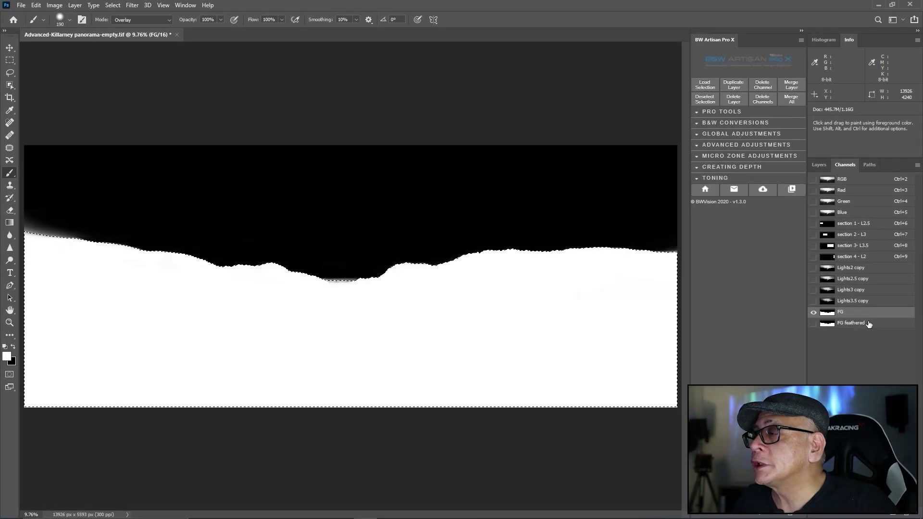
- Show the FG feathered channel with no selection, zoomed to 100% on the ridge
left_click(865, 323)
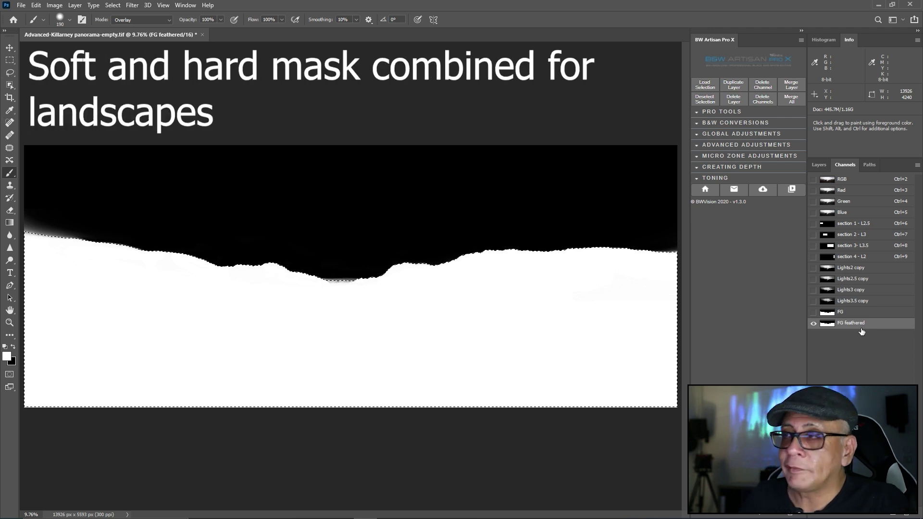
left_click(705, 99)
key("ctrl+plus")
key("ctrl+plus")
key("ctrl+plus")
key("ctrl+plus")
key("ctrl+plus")
key("ctrl+plus")
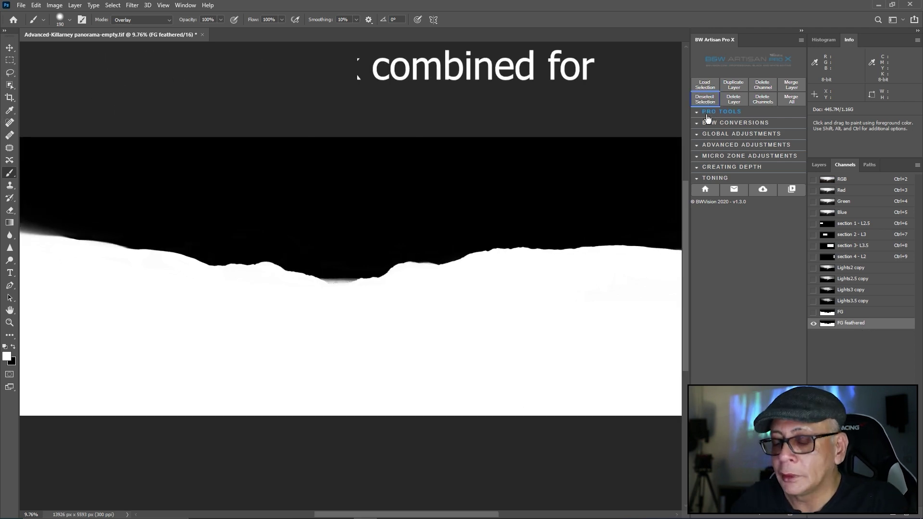
key("ctrl+plus")
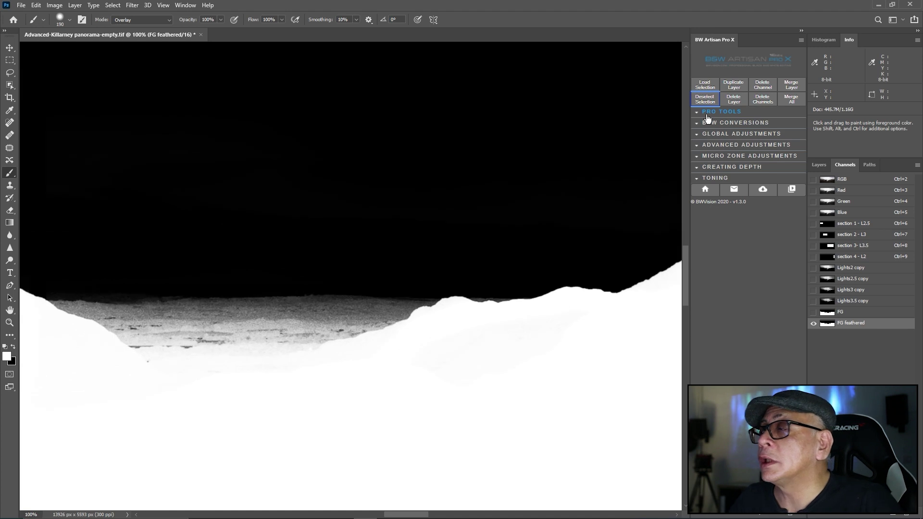
- Compare the hard FG and FG feathered channels along the ridge at 200–300% zoom
left_click(849, 312)
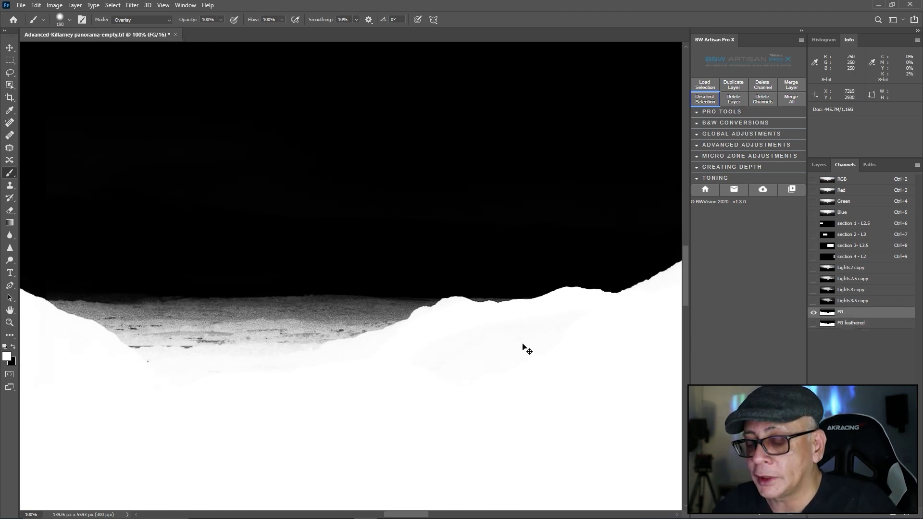
key("ctrl+plus")
scroll(525, 347, "right", 5)
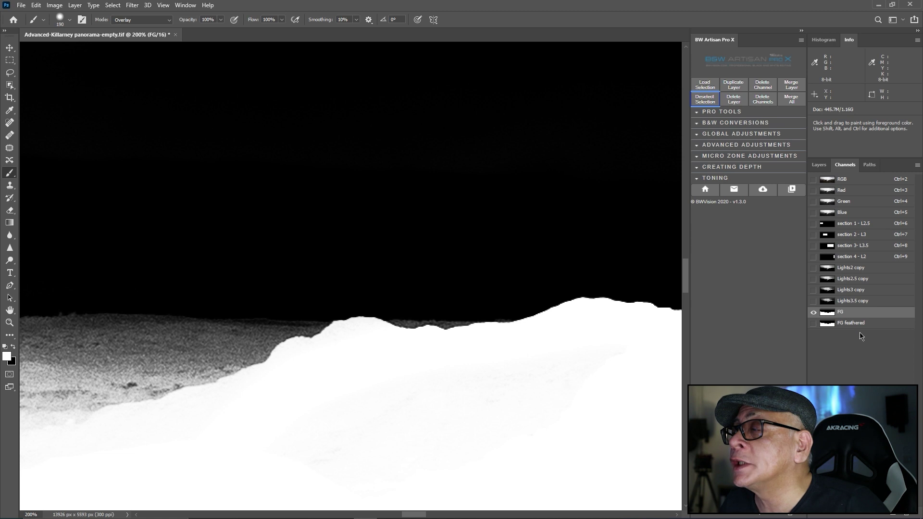
left_click(851, 323)
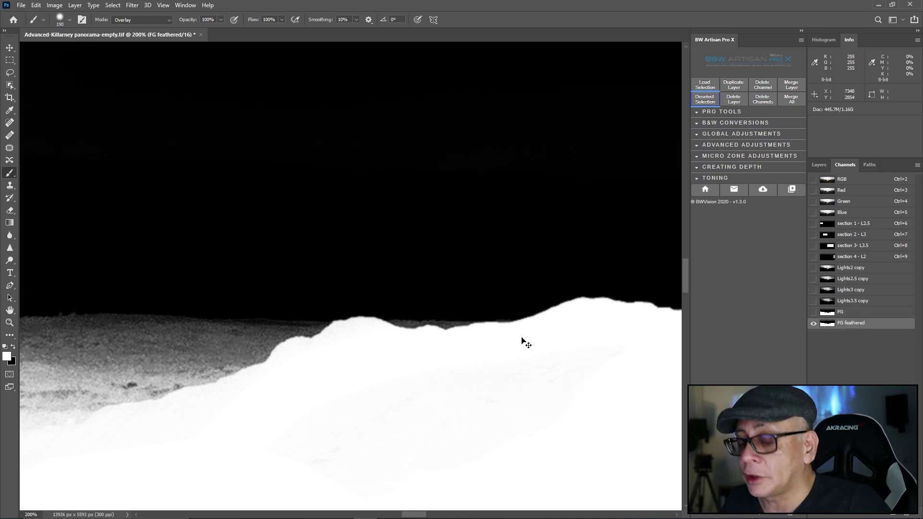
key("ctrl+plus")
- Shrink the brush size to 73 px
right_click(359, 303)
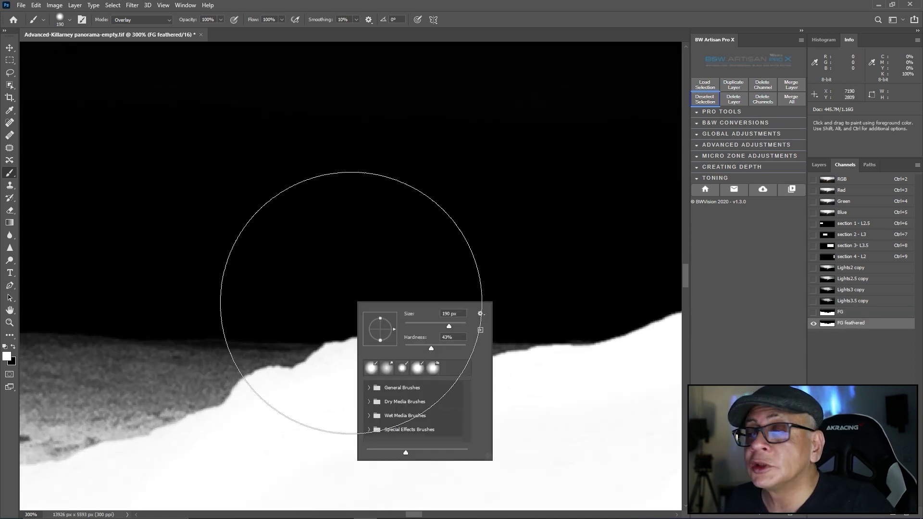
left_click_drag(435, 326, 427, 324)
key("Return")
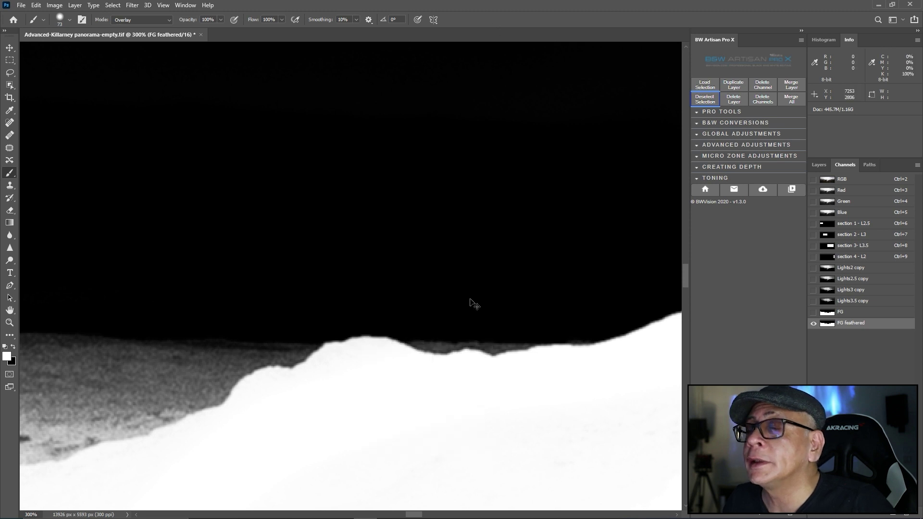
- Toggle between the FG and FG feathered channels across the ridge, then fit the image on screen
scroll(472, 303, "right", 5)
left_click(861, 312)
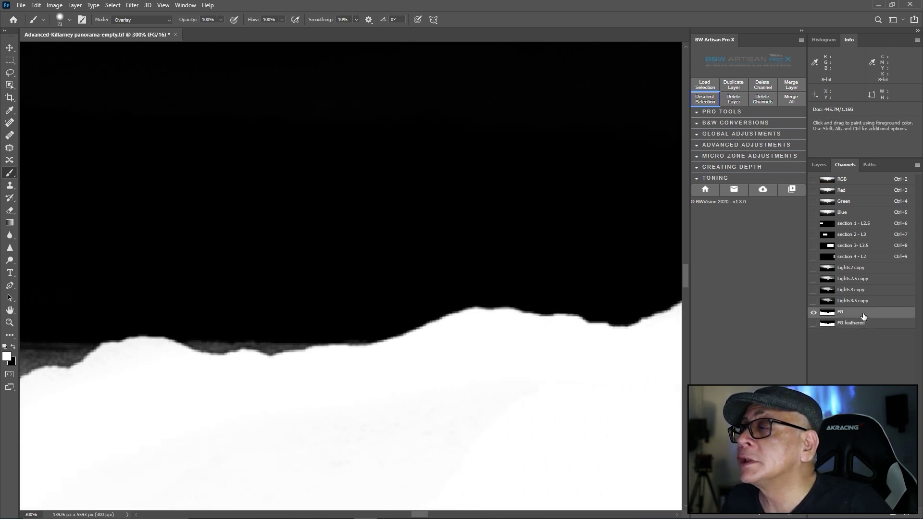
scroll(569, 332, "right", 4)
scroll(569, 332, "down", 2)
scroll(553, 332, "right", 2)
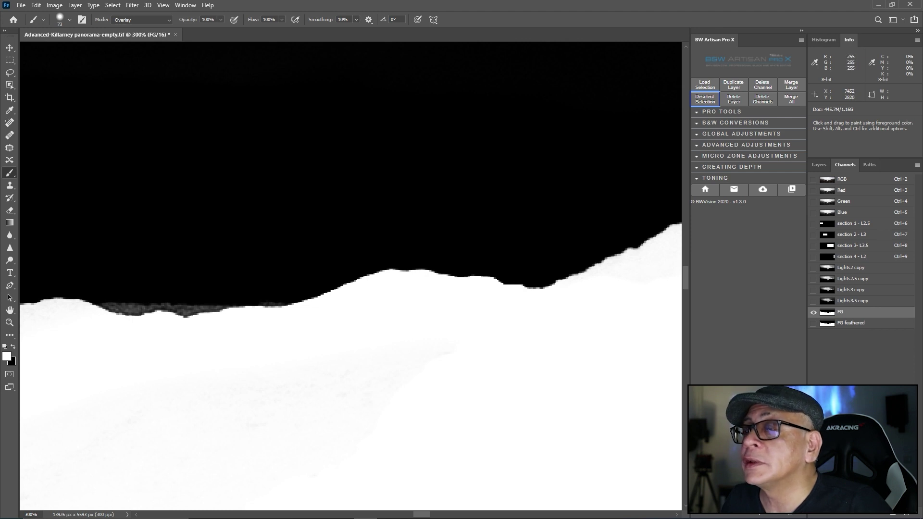
left_click(852, 323)
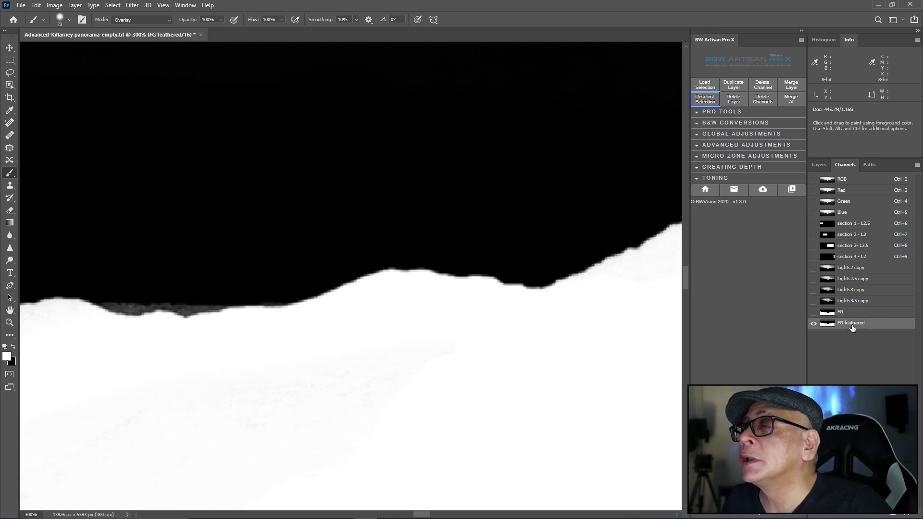
scroll(500, 317, "right", 6)
scroll(488, 303, "right", 1)
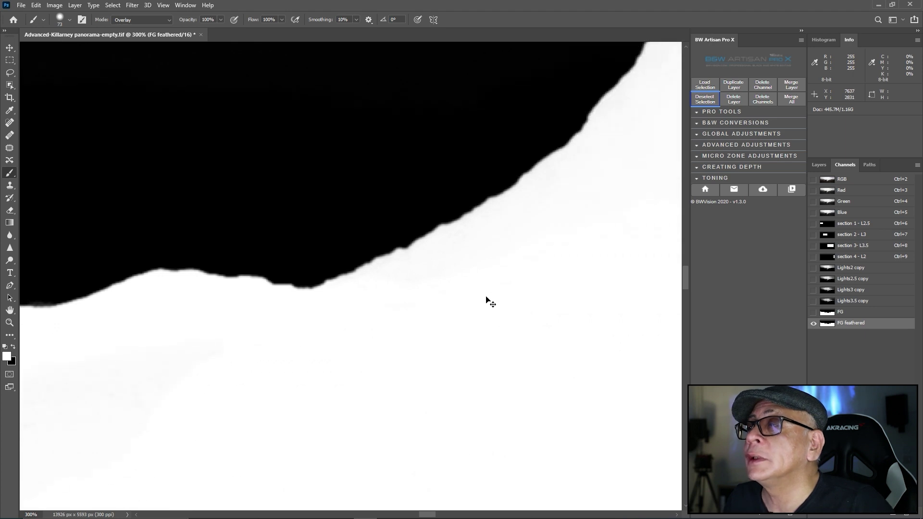
scroll(488, 303, "up", 5)
scroll(276, 313, "left", 2)
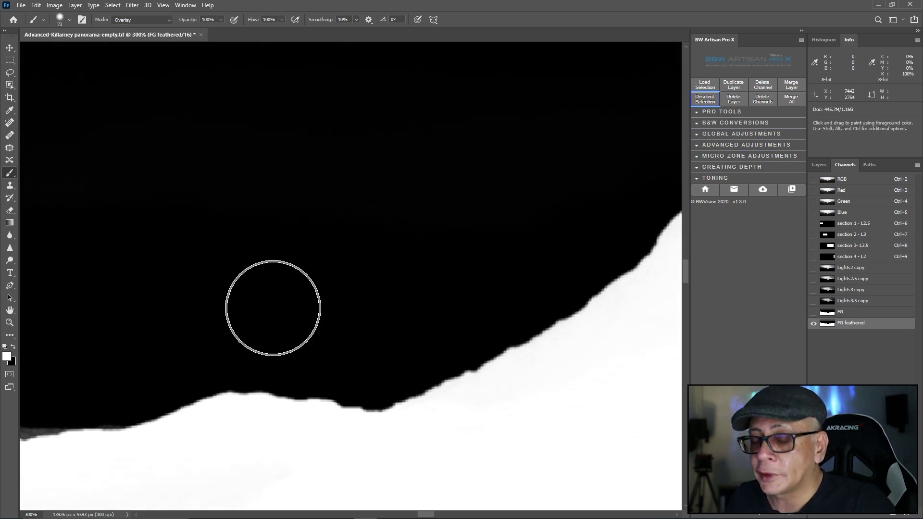
key("ctrl+0")
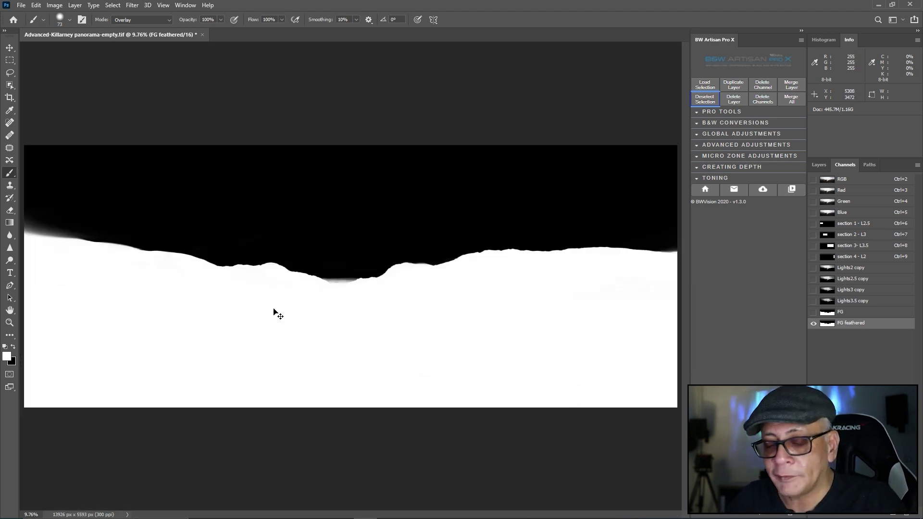
key("ctrl+plus")
key("ctrl+plus")
scroll(79, 299, "left", 5)
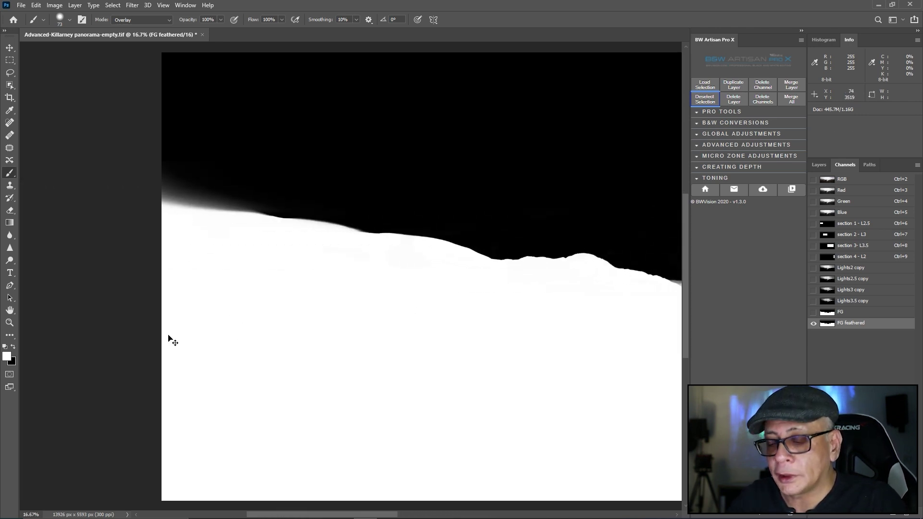
key("ctrl+plus")
key("ctrl+plus")
key("ctrl+plus")
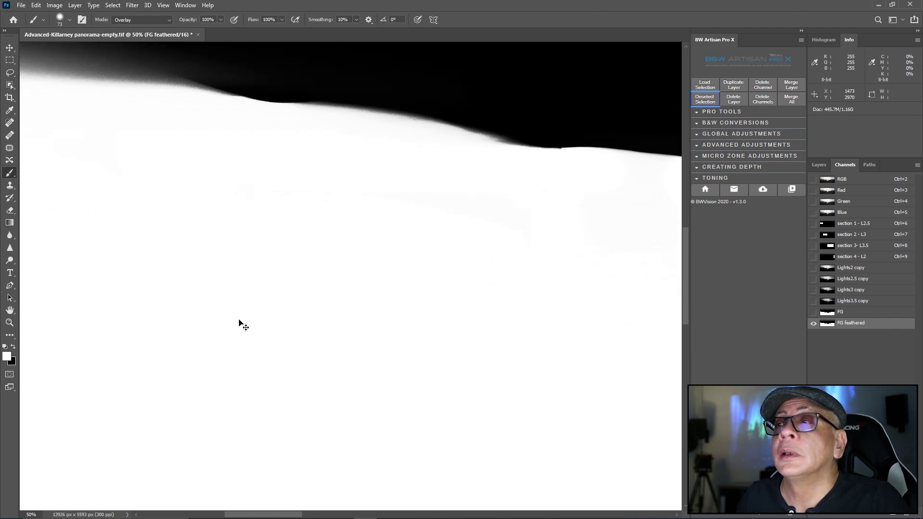
scroll(230, 308, "up", 4)
scroll(239, 298, "left", 1)
scroll(239, 298, "left", 5)
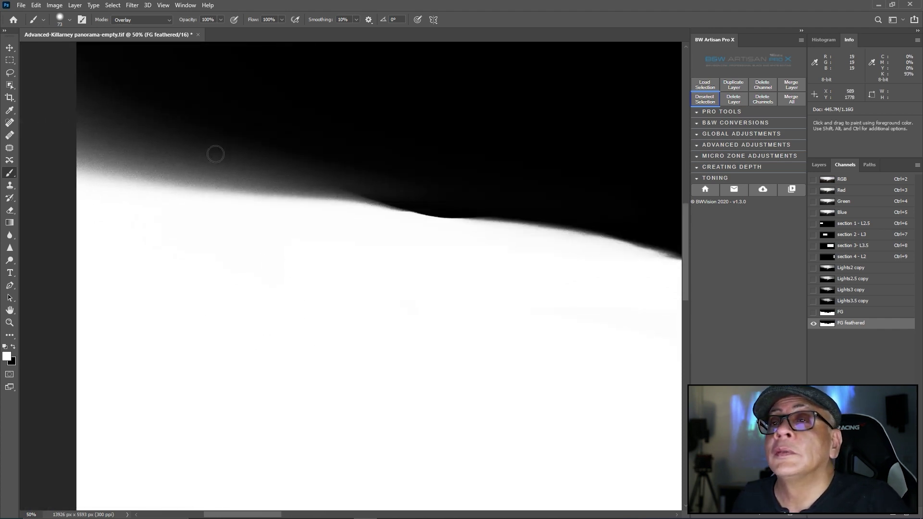
key("ctrl+plus")
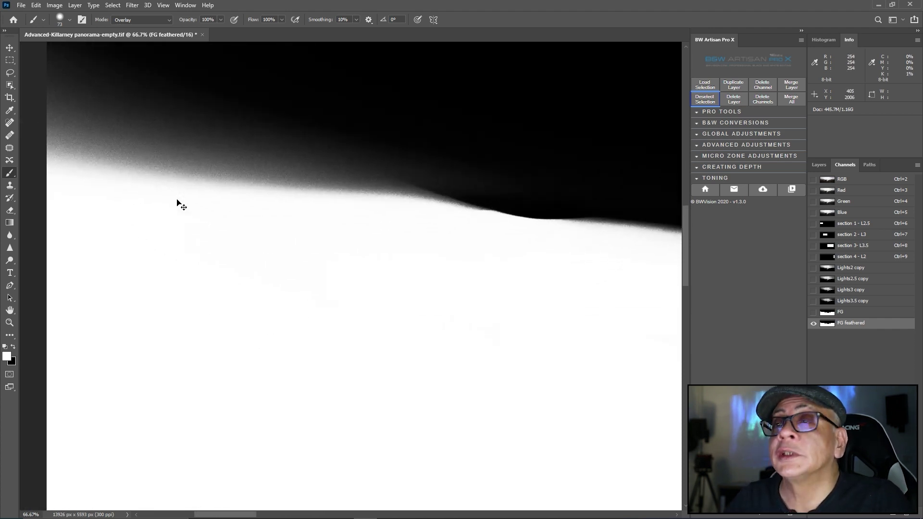
scroll(182, 205, "up", 3)
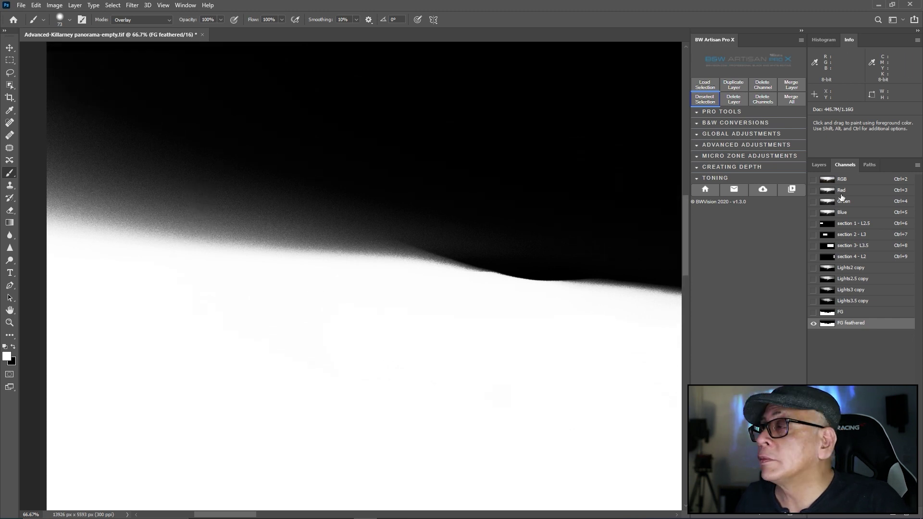
left_click(853, 315)
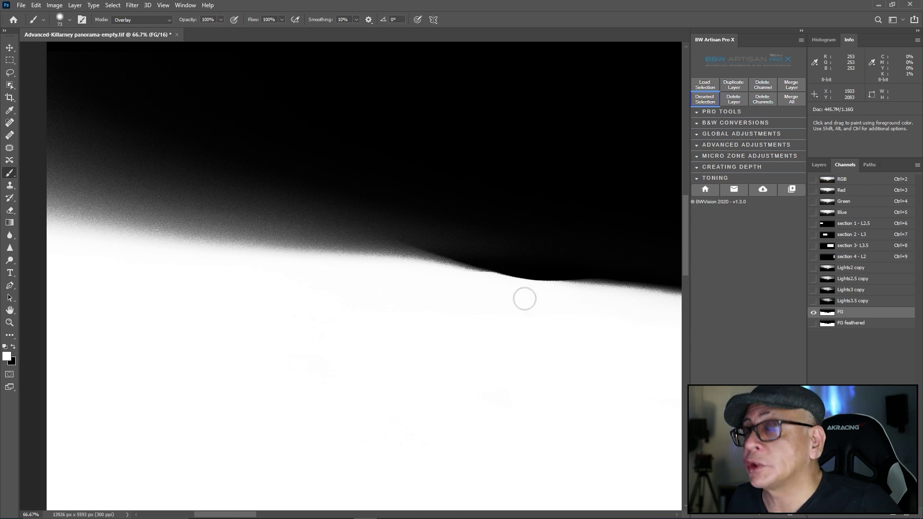
left_click(858, 325)
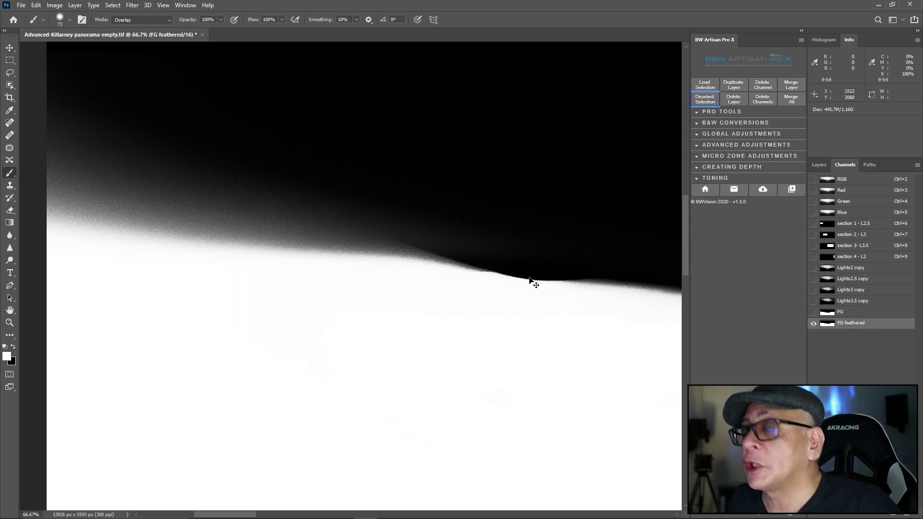
scroll(529, 280, "up", 2)
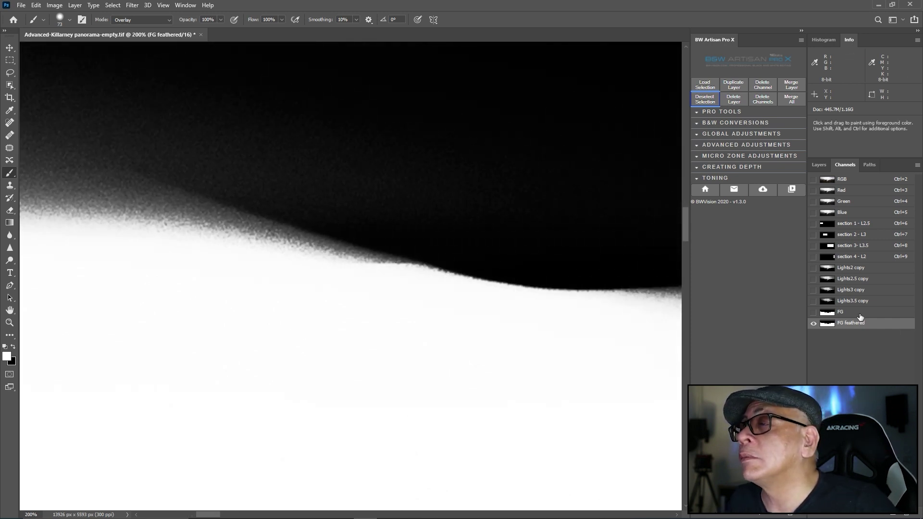
left_click(859, 317)
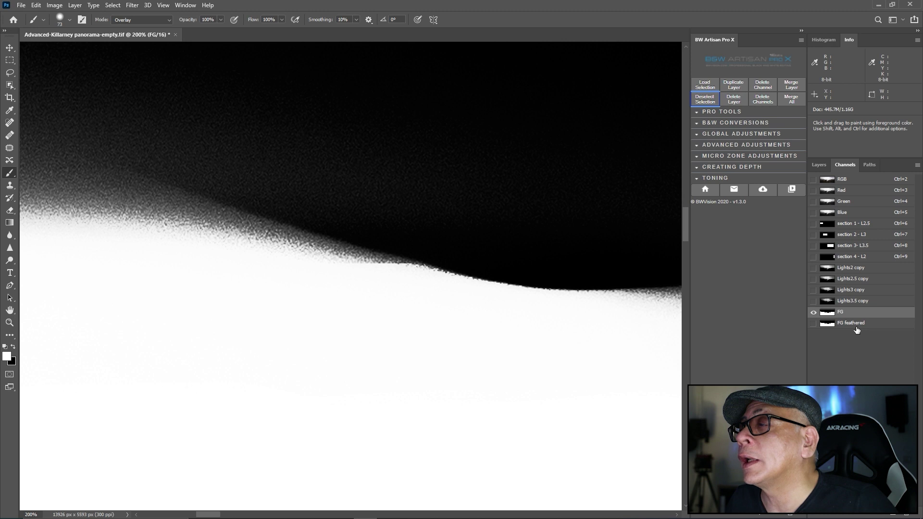
left_click(857, 325)
left_click_drag(478, 303, 431, 298)
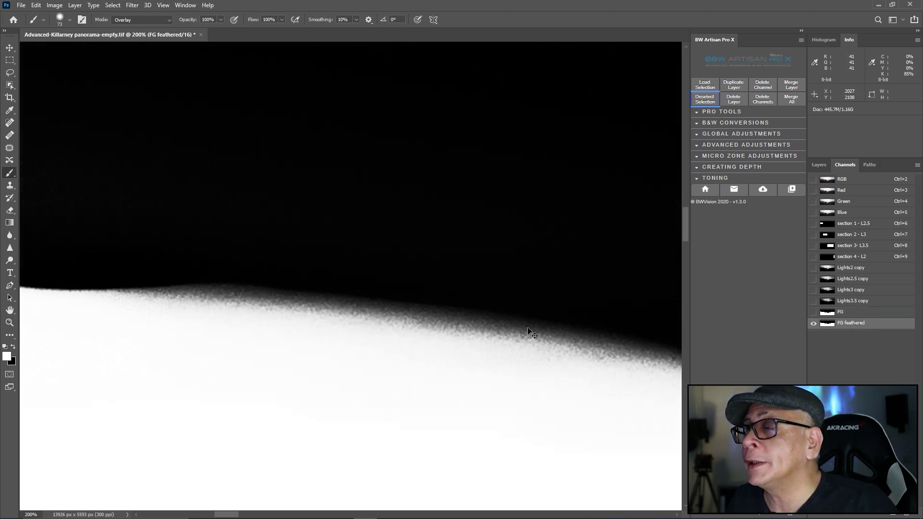
left_click(851, 190)
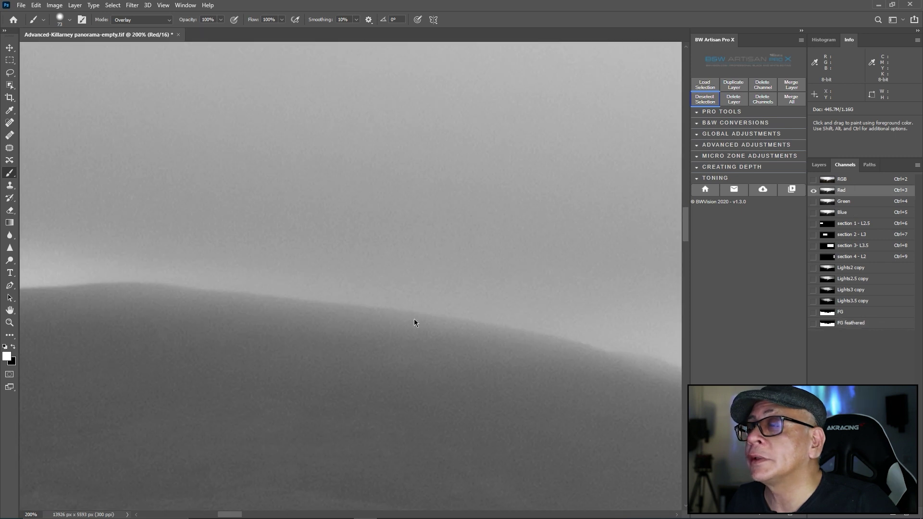
scroll(537, 346, "right", 10)
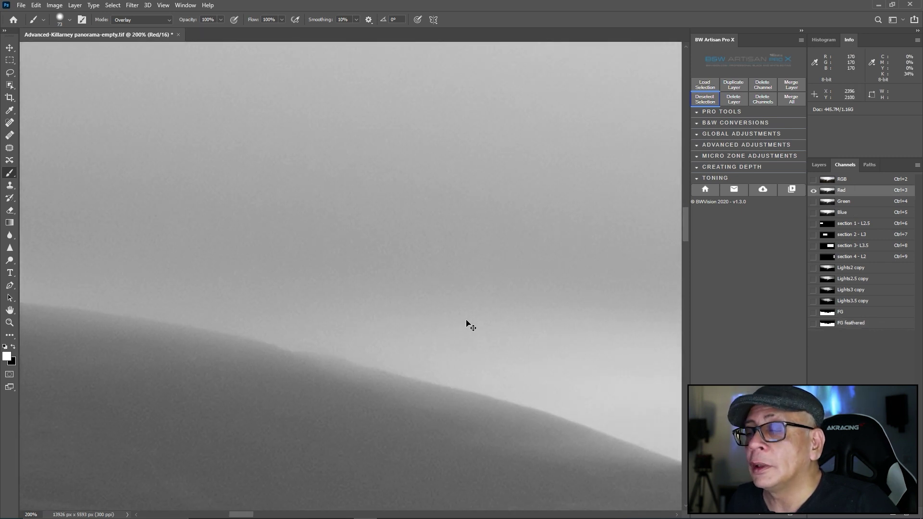
scroll(463, 322, "right", 3)
scroll(464, 322, "down", 2)
left_click(864, 323)
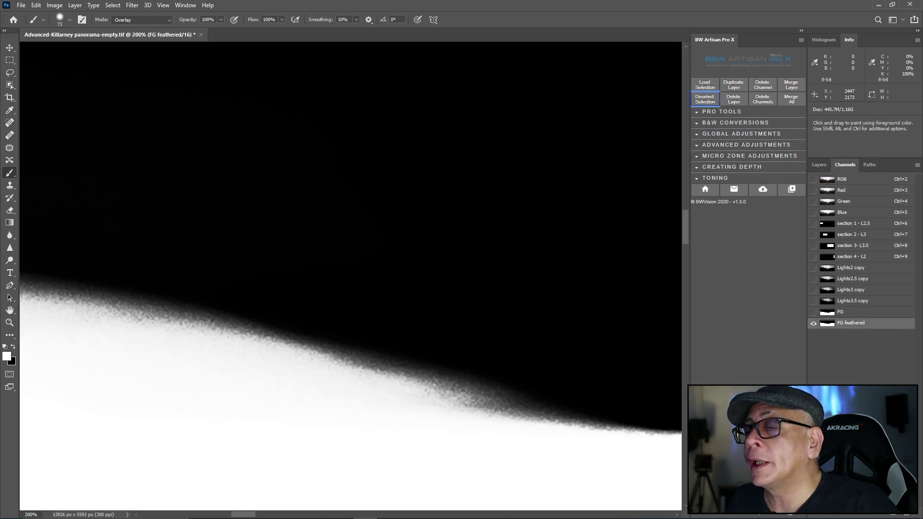
scroll(509, 382, "right", 12)
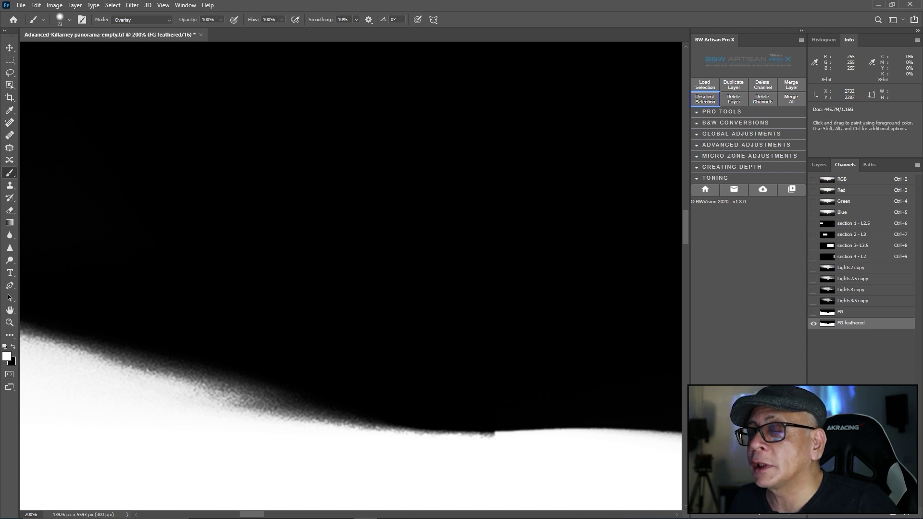
- Set the brush to 36 px, then reduce it further to 14 px
right_click(561, 429)
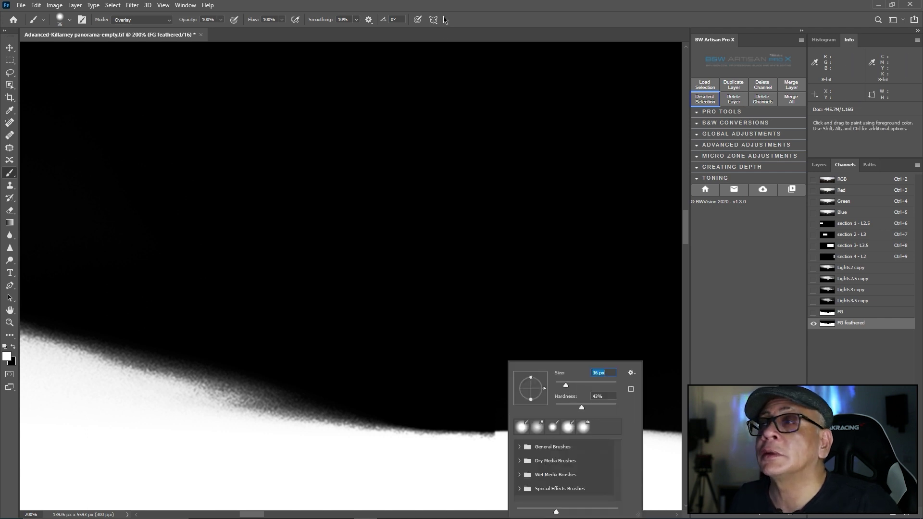
key("Return")
right_click(546, 413)
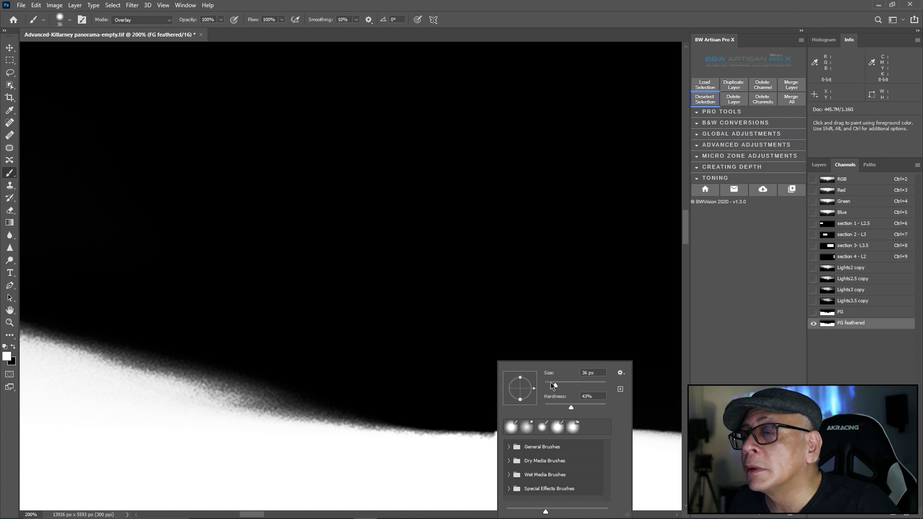
left_click_drag(551, 387, 548, 386)
key("Return")
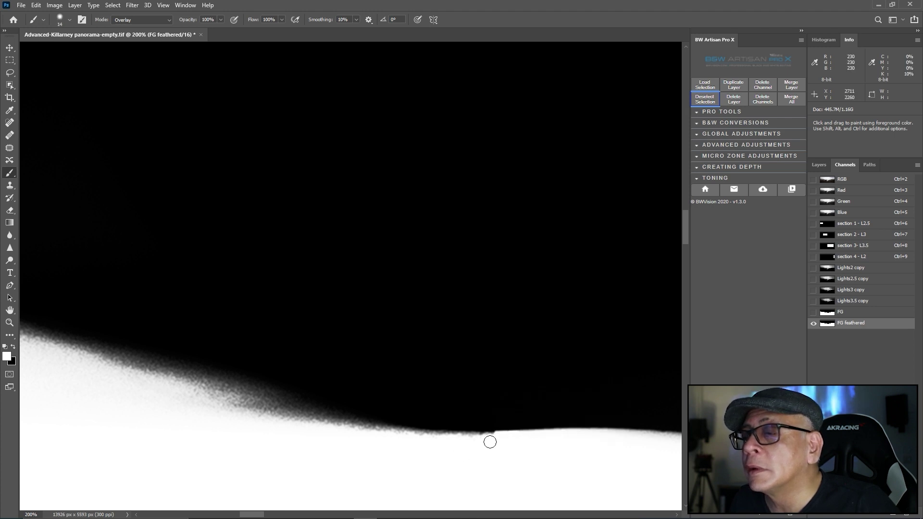
scroll(559, 392, "right", 6)
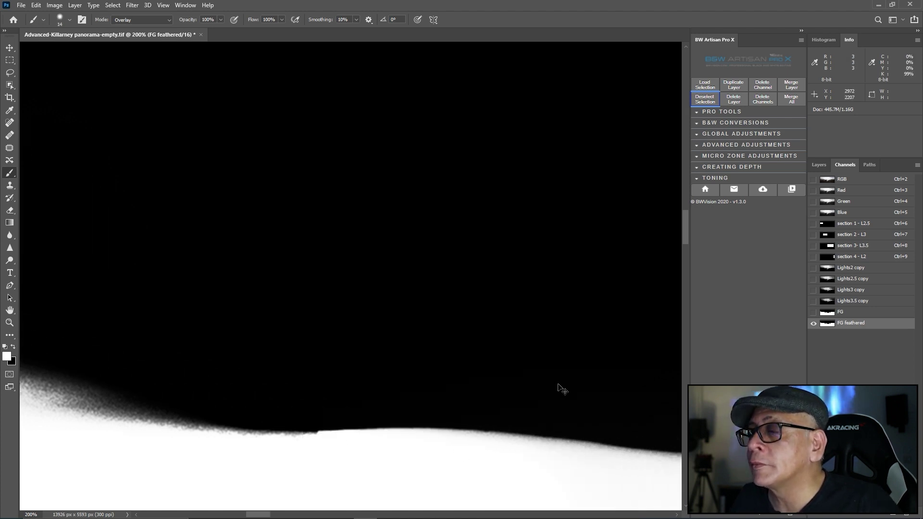
scroll(559, 402, "down", 2)
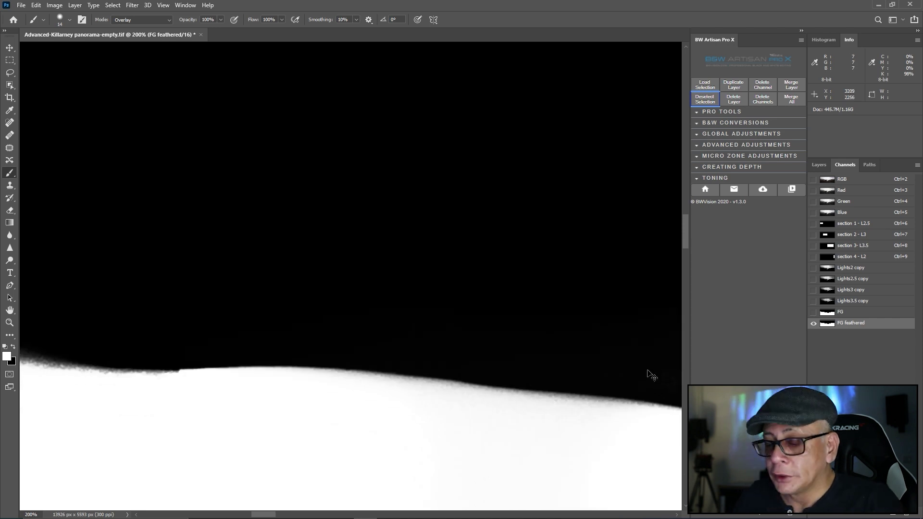